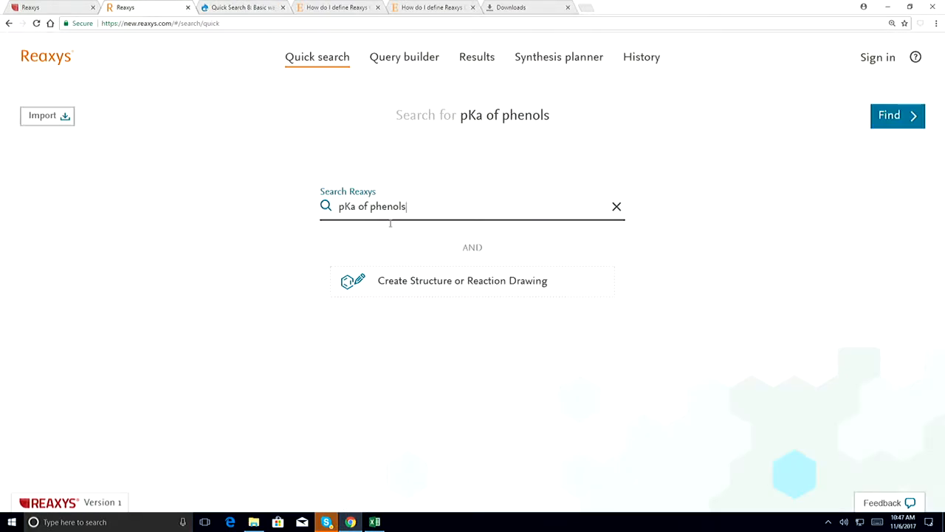
# Run the quick search for "pKa of phenols" and open its substances query in the Query builder, replacing the existing form.
pyautogui.click(896, 116)
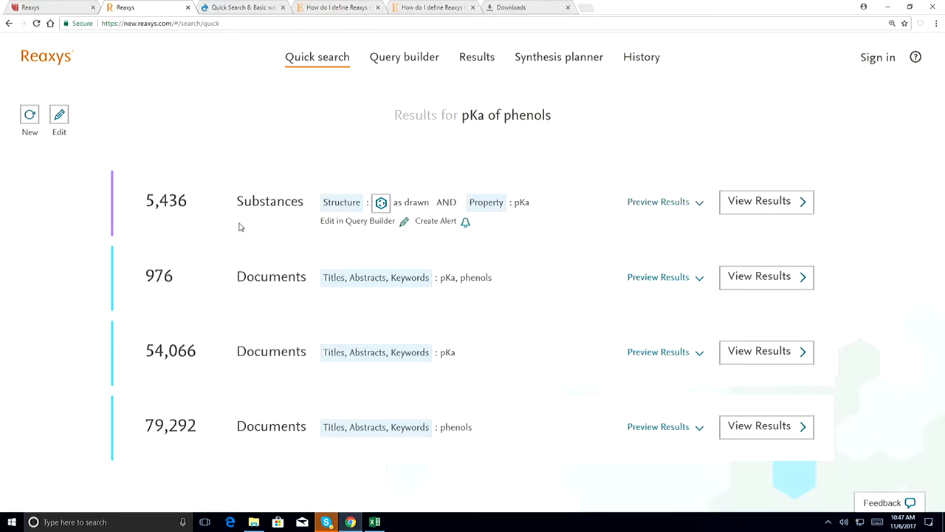
pyautogui.click(356, 225)
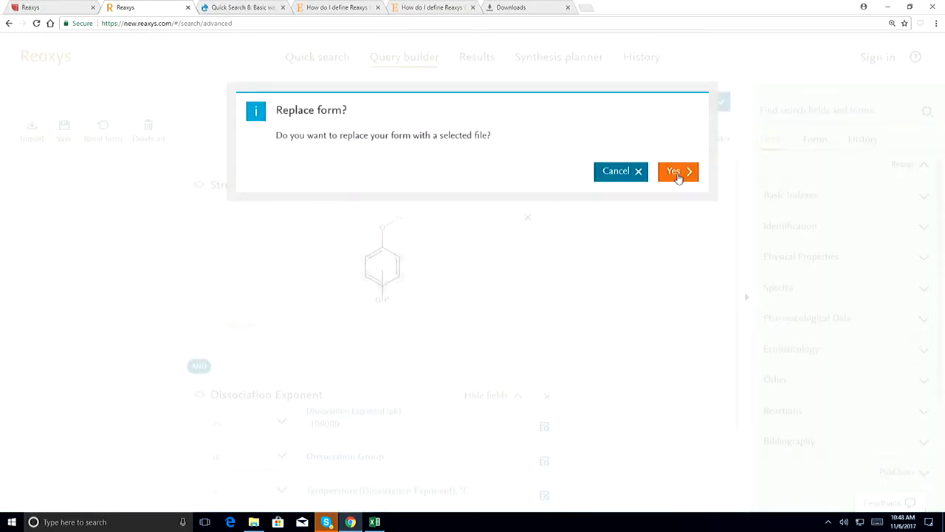
pyautogui.click(678, 177)
pyautogui.scroll(-3, 655, 270)
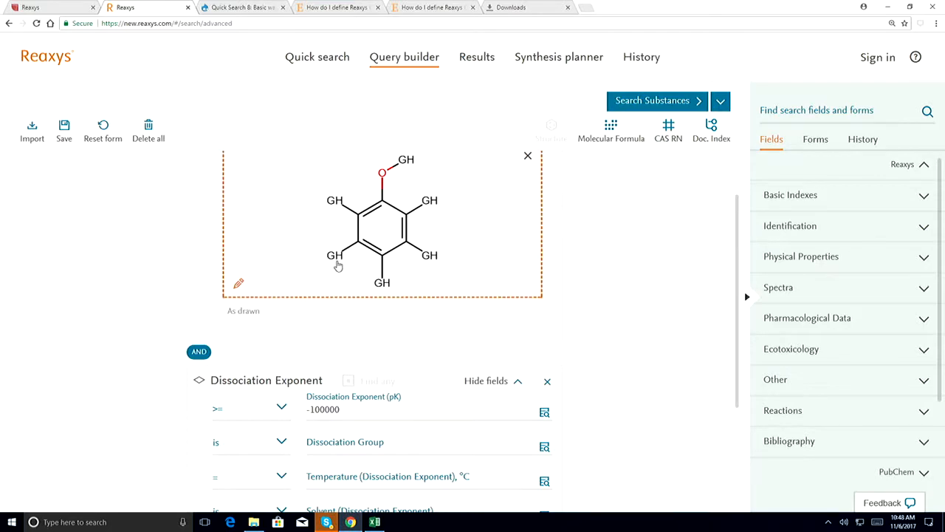
# Review the example phenol query on the tutorial page and the linked help page's explanation of the generic groups G and GH.
pyautogui.click(243, 7)
pyautogui.scroll(-4, 844, 207)
pyautogui.scroll(-15, 843, 207)
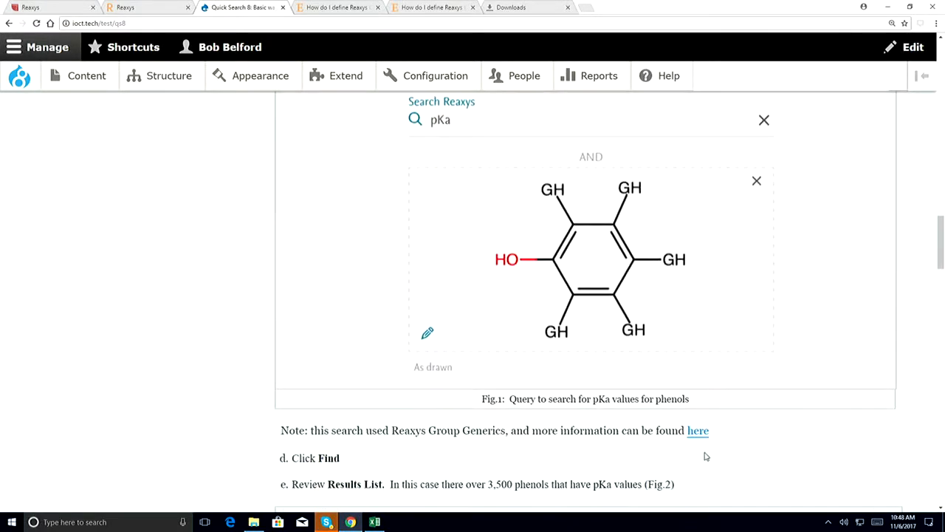
pyautogui.click(698, 432)
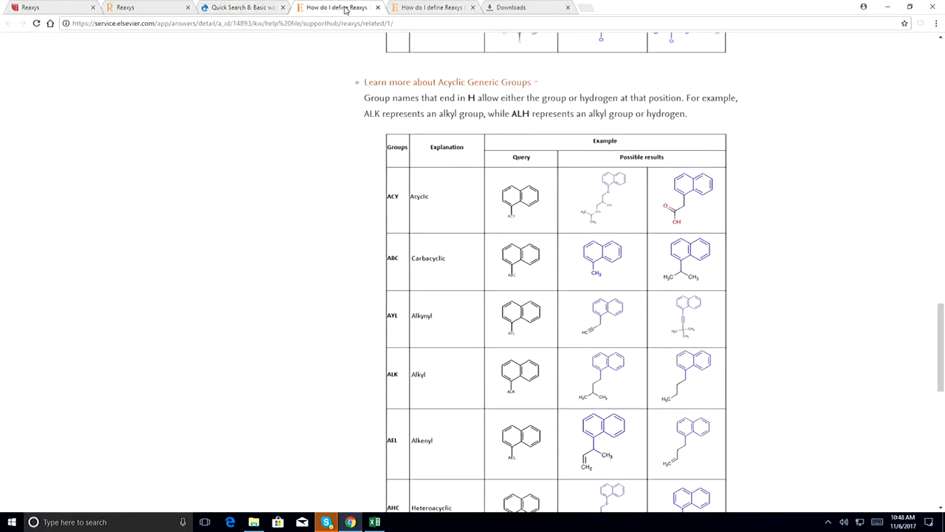
pyautogui.moveTo(940, 329); pyautogui.dragTo(942, 219)
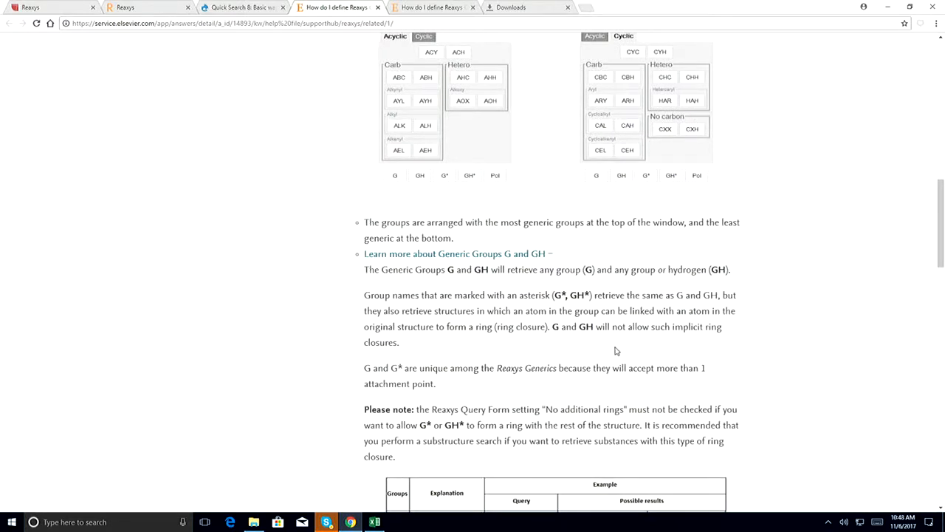
pyautogui.click(244, 9)
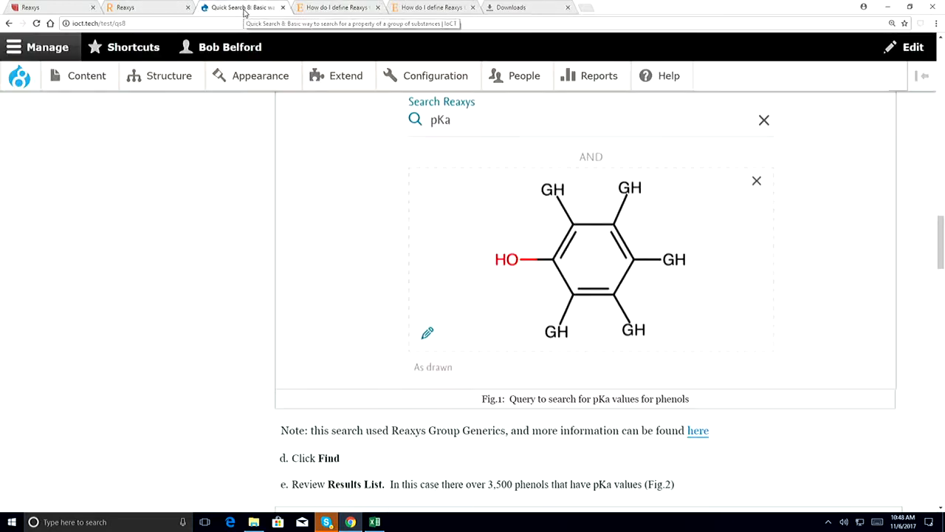
# Replace the GH group on the oxygen of the query structure with H and transfer the structure to the query.
pyautogui.click(160, 9)
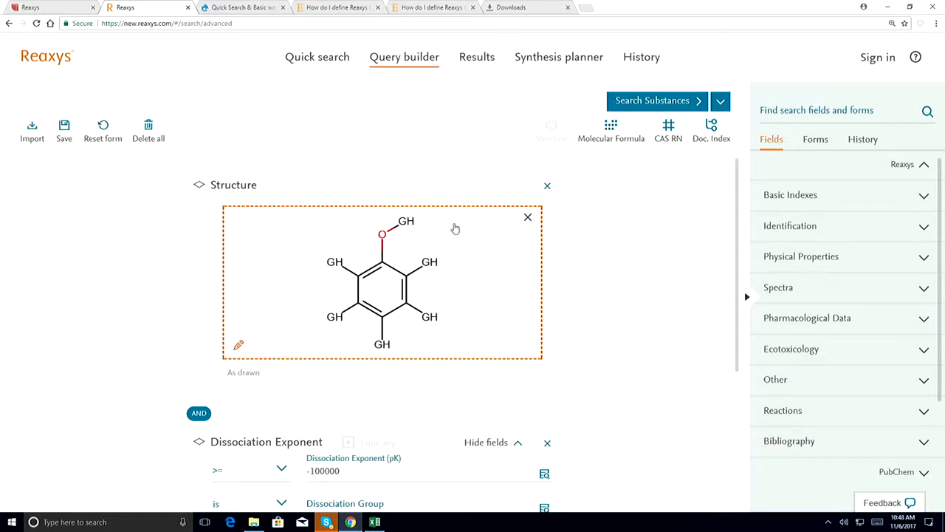
pyautogui.click(516, 279)
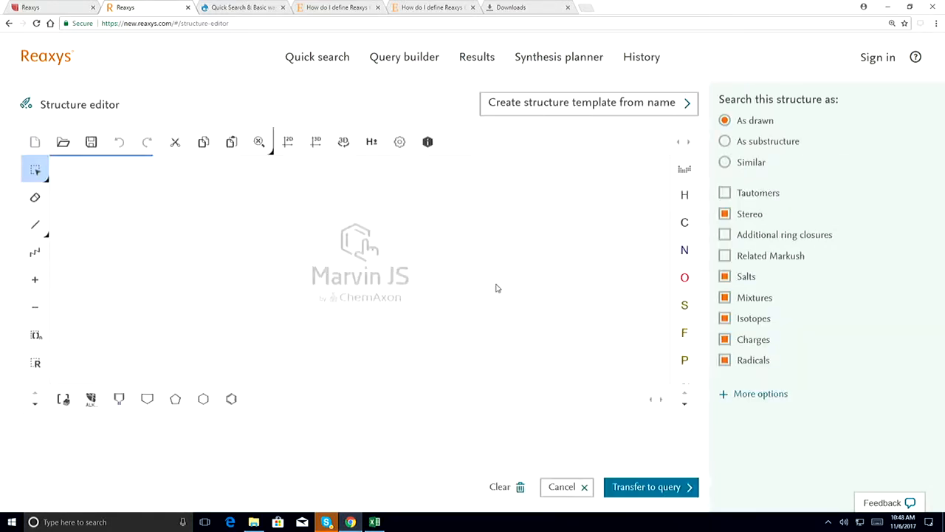
pyautogui.click(680, 198)
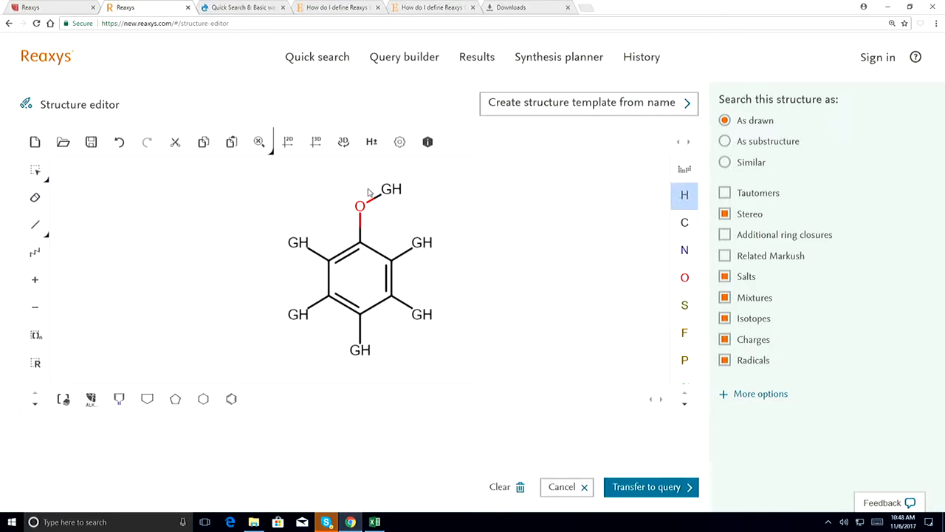
pyautogui.click(391, 189)
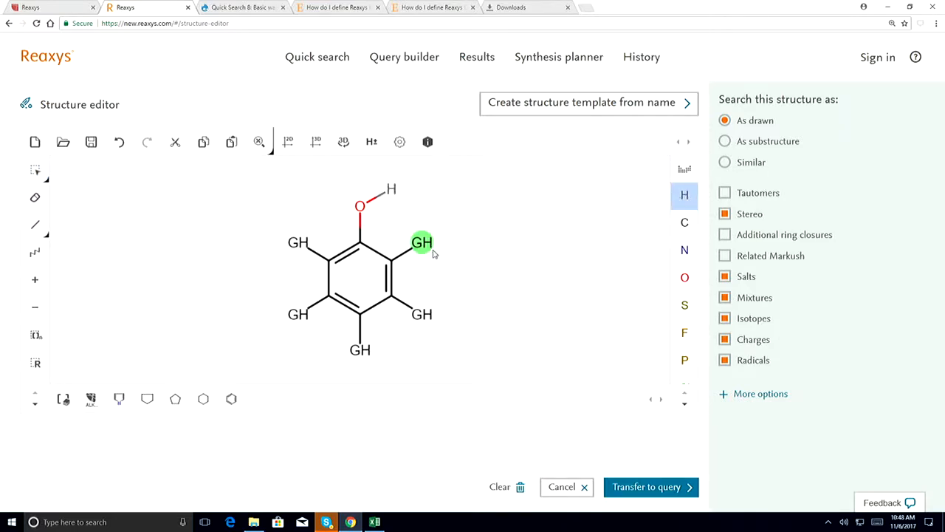
pyautogui.click(646, 487)
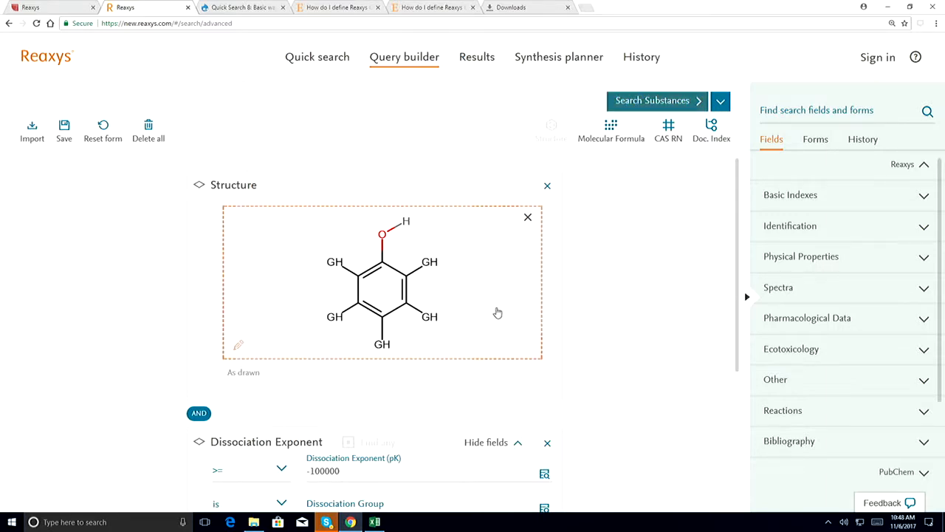
# Search substances with the hydroxyl-restricted query and look through the phenol structures in the results.
pyautogui.scroll(-2, 498, 313)
pyautogui.click(665, 107)
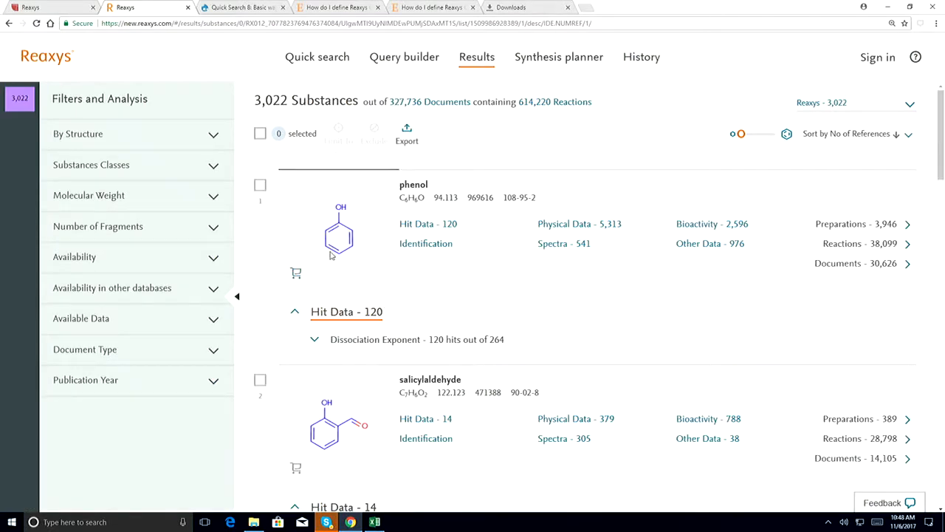
pyautogui.scroll(-7, 373, 310)
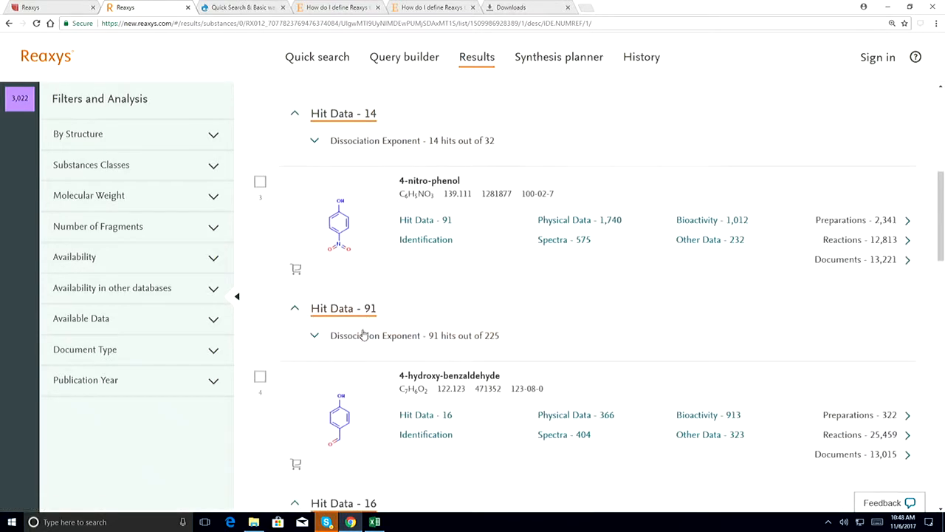
pyautogui.scroll(-6, 347, 337)
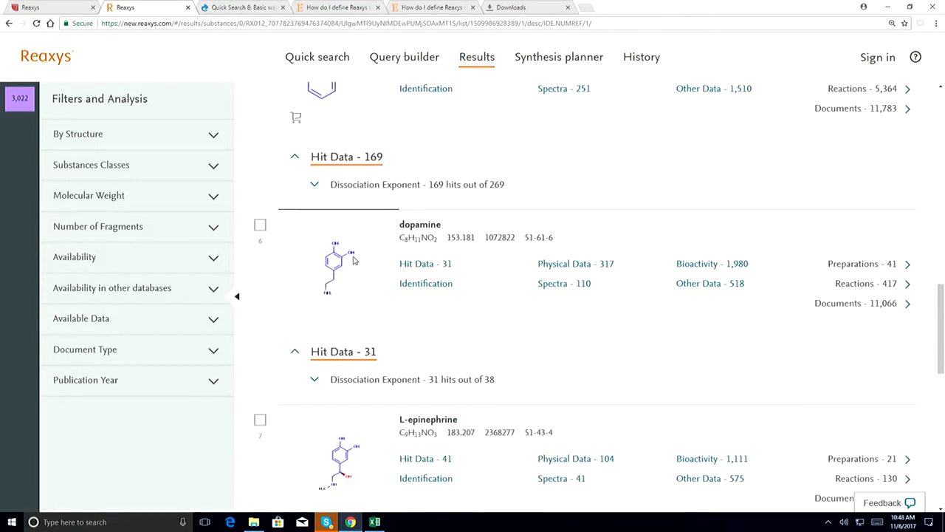
pyautogui.scroll(5, 342, 270)
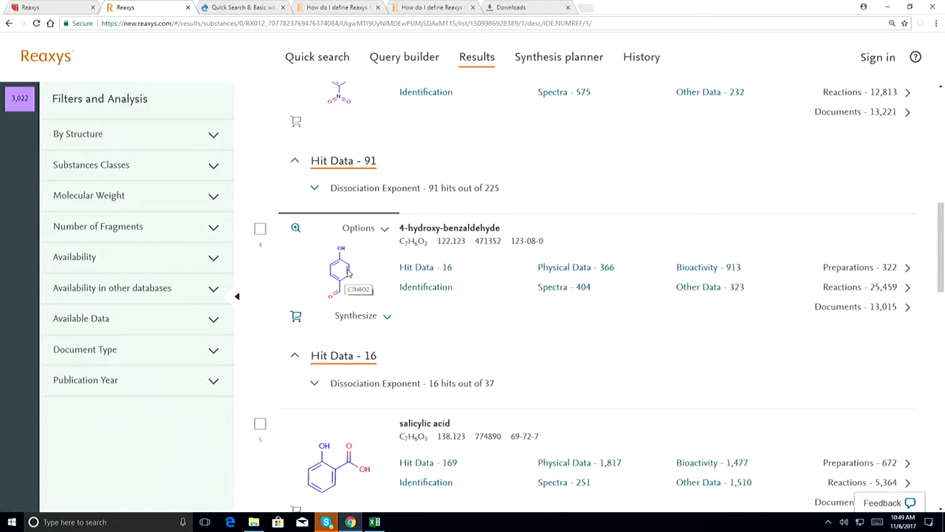
pyautogui.scroll(7, 349, 299)
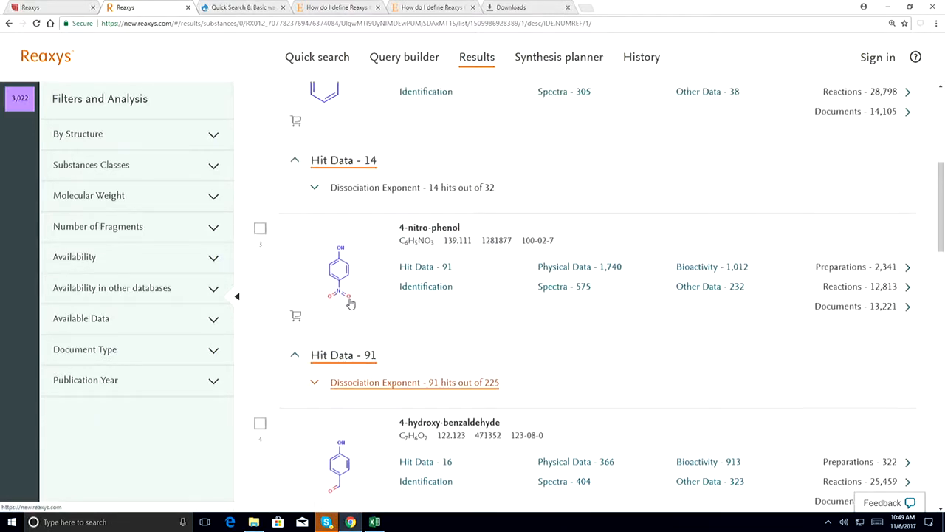
pyautogui.scroll(1, 349, 302)
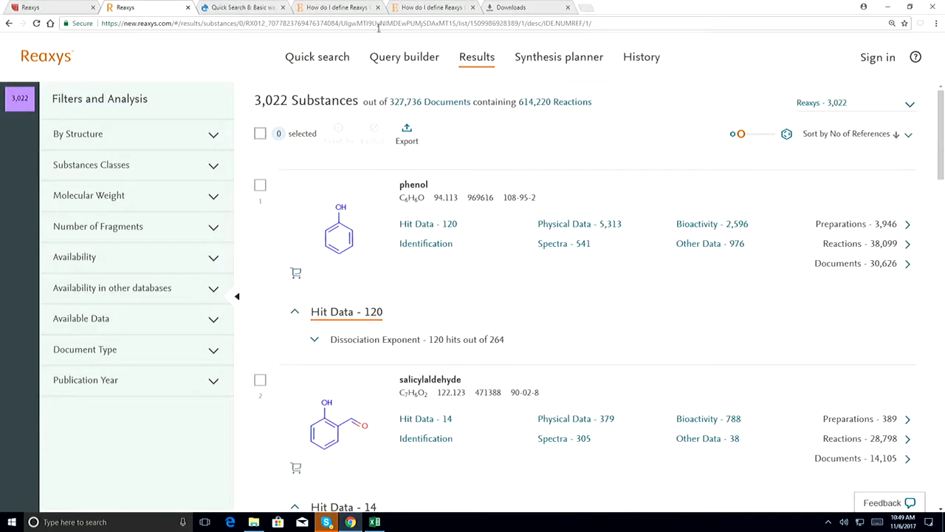
# Reopen the query structure for editing and erase all five GH groups from the phenol ring.
pyautogui.click(405, 62)
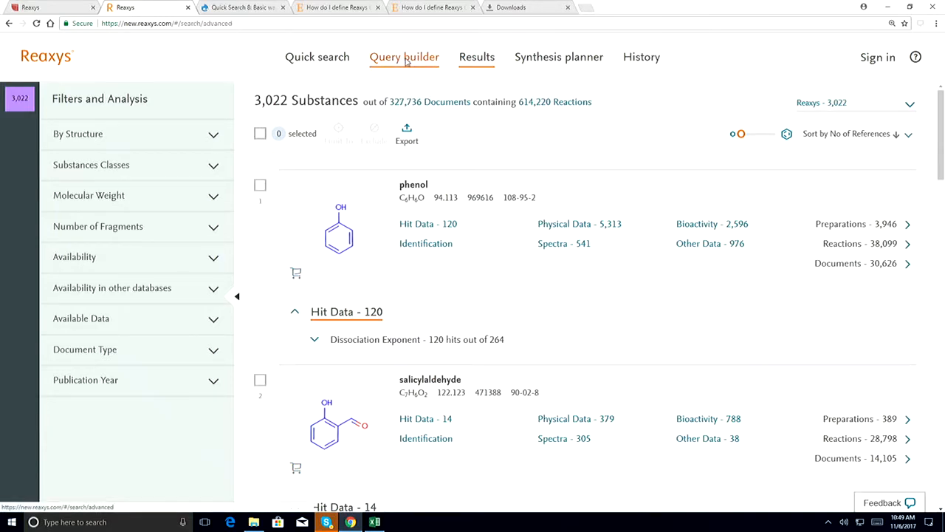
pyautogui.click(470, 303)
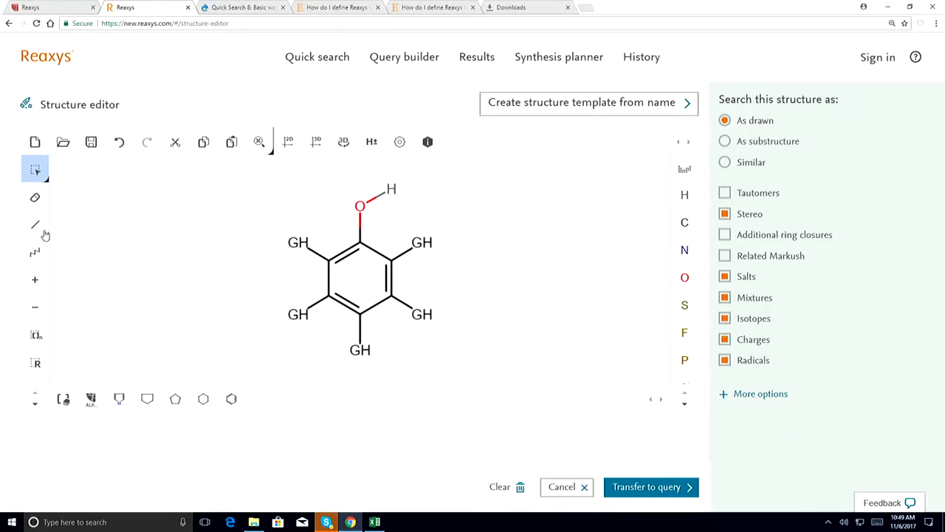
pyautogui.click(45, 235)
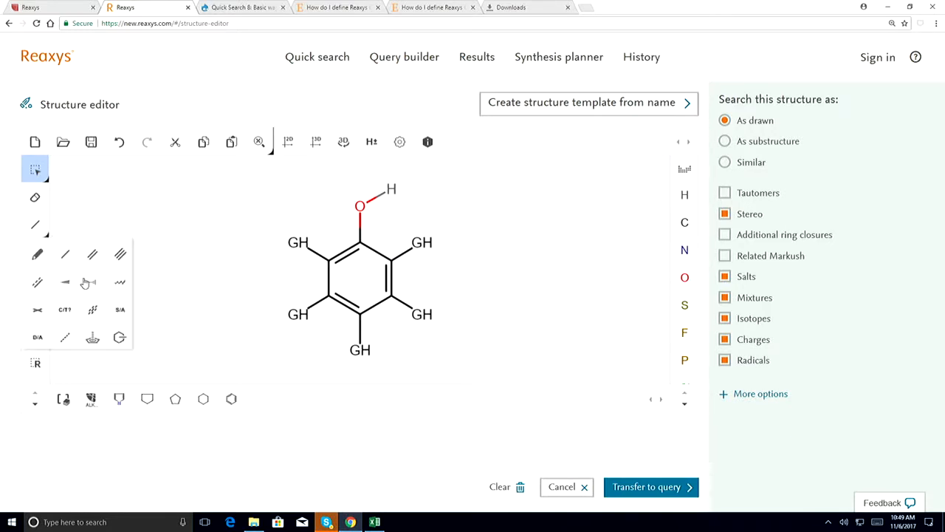
pyautogui.click(119, 337)
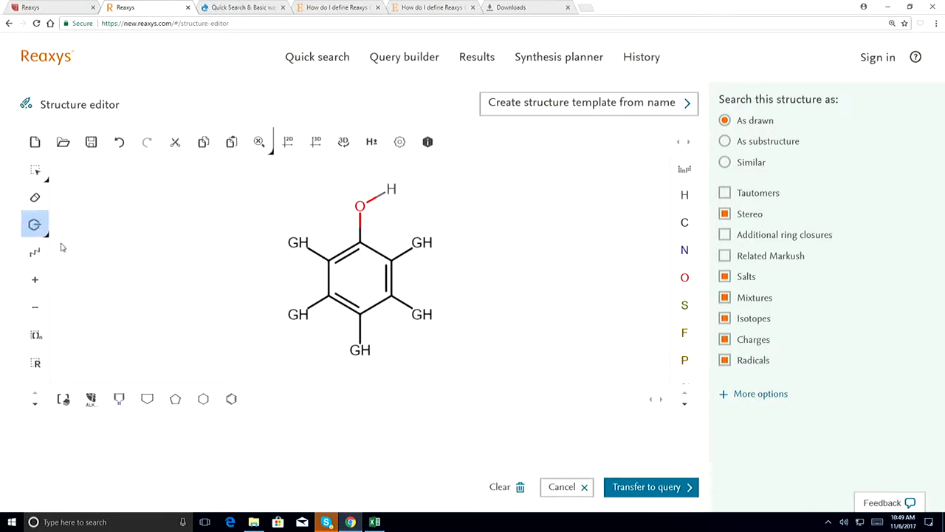
pyautogui.click(35, 198)
pyautogui.click(299, 243)
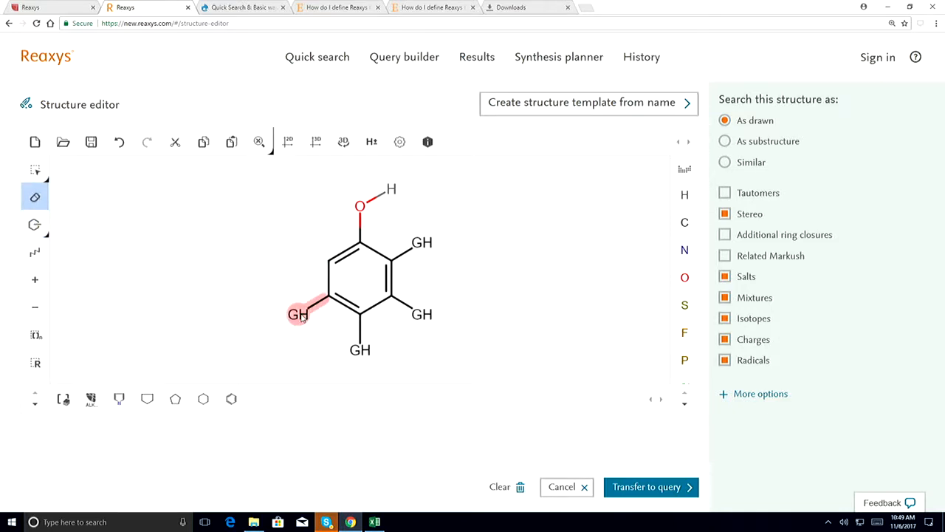
pyautogui.click(300, 315)
pyautogui.click(359, 347)
pyautogui.click(430, 317)
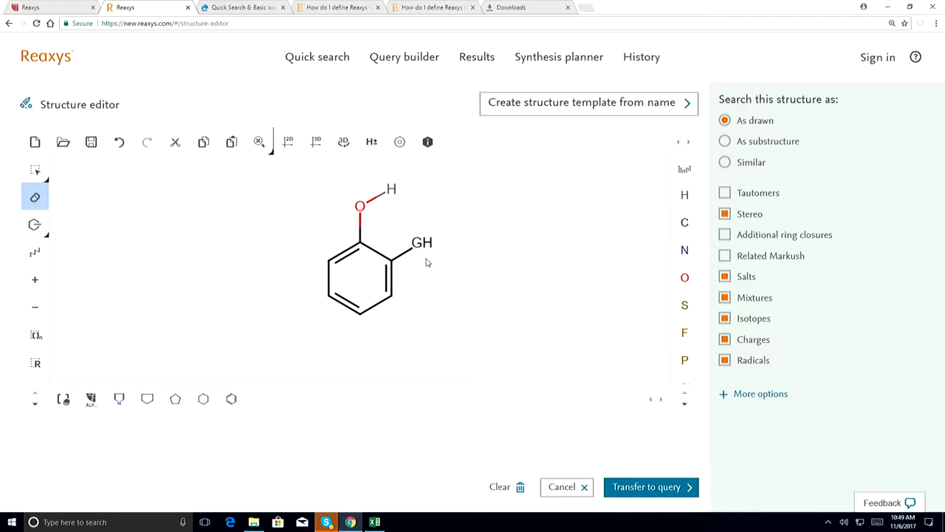
pyautogui.click(423, 244)
# Select the five unsubstituted ring carbons and add a variable-position attachment bond to them.
pyautogui.click(35, 170)
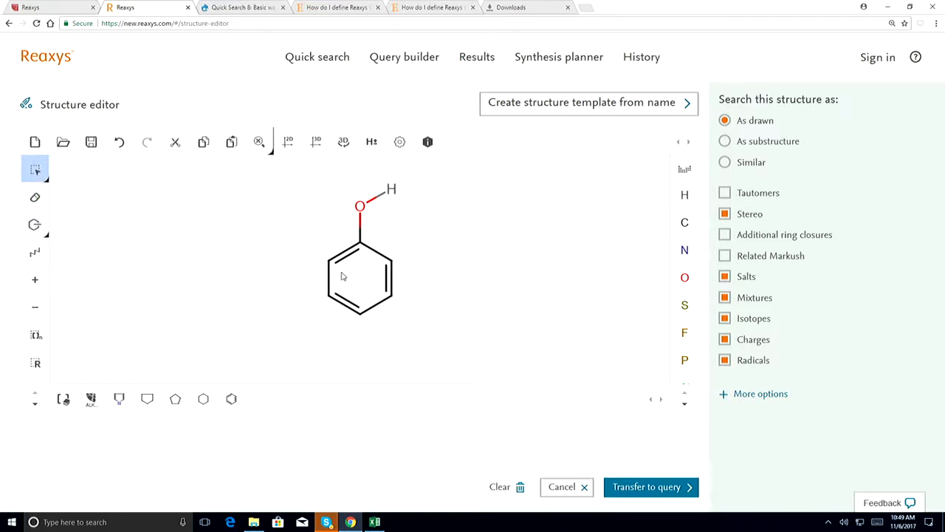
pyautogui.moveTo(299, 255); pyautogui.dragTo(417, 330)
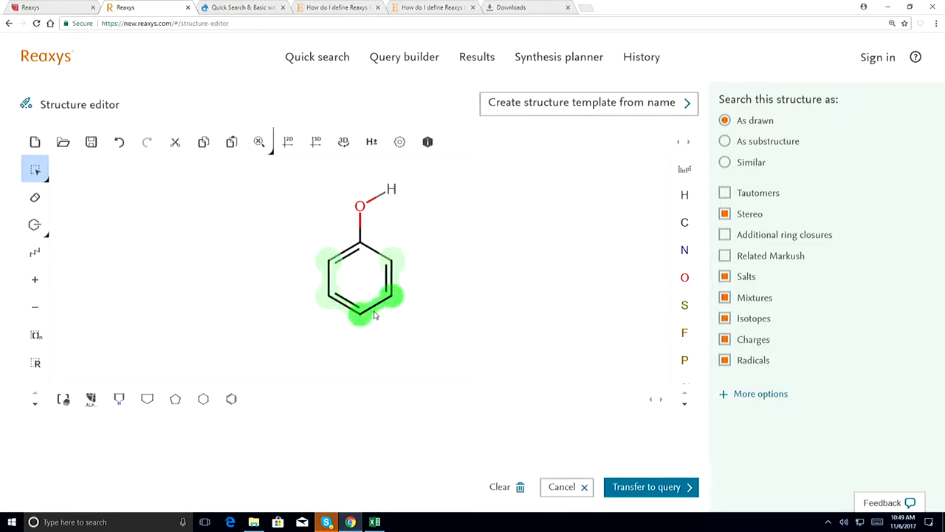
pyautogui.click(38, 230)
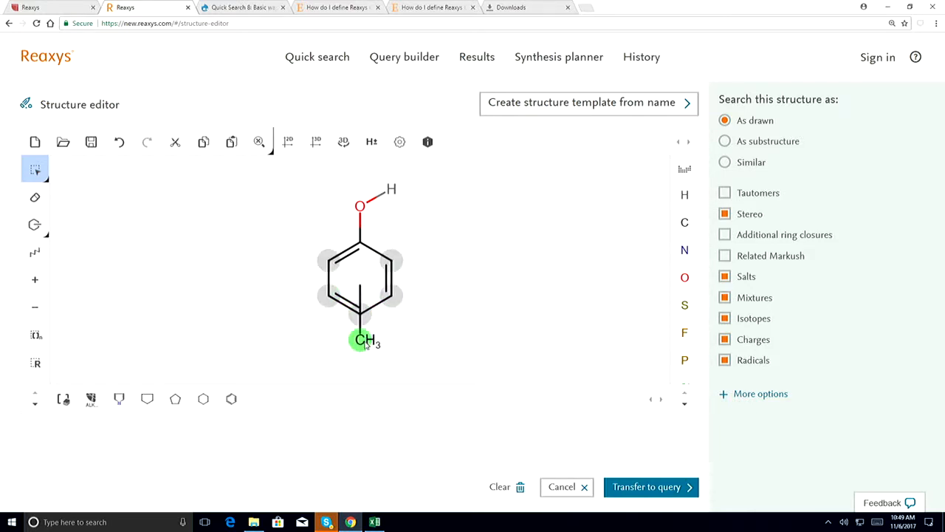
# Replace the methyl end of the variable attachment with the Reaxys group generic GH and transfer the structure to the query.
pyautogui.click(90, 400)
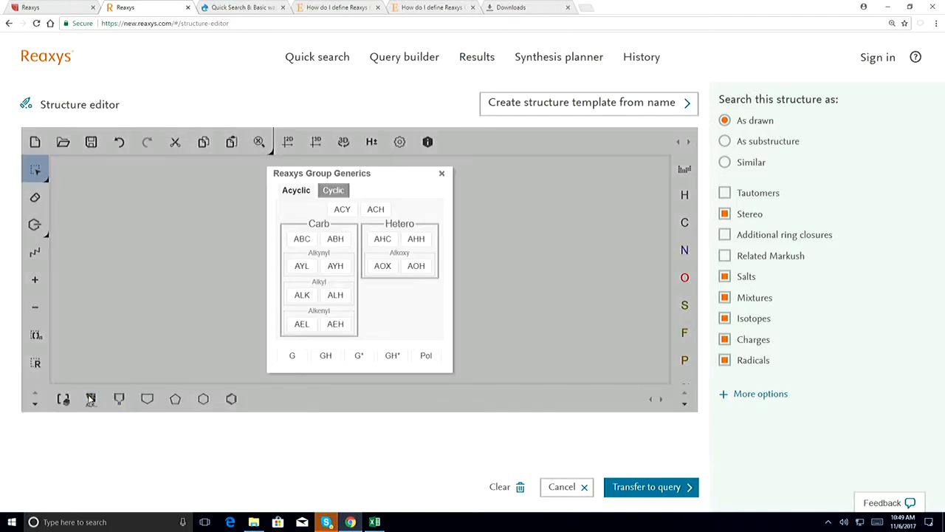
pyautogui.click(325, 356)
pyautogui.click(362, 338)
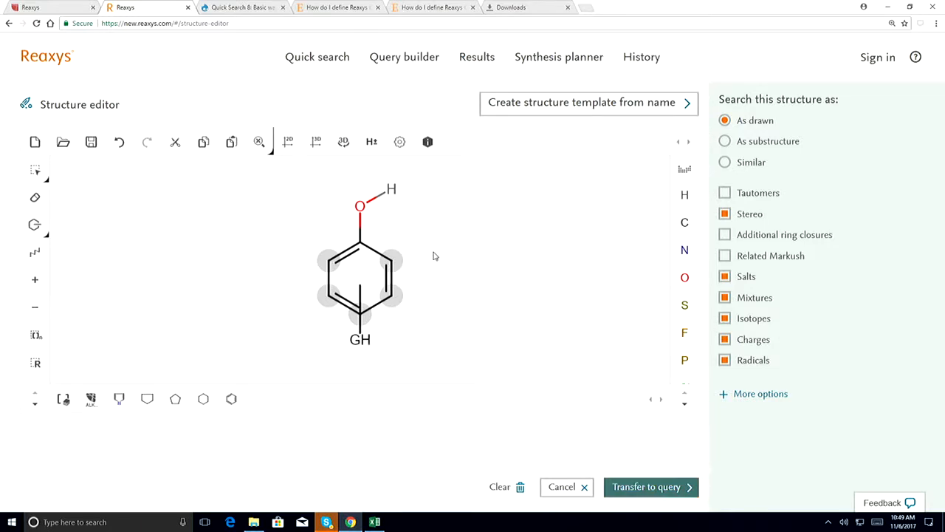
pyautogui.click(634, 490)
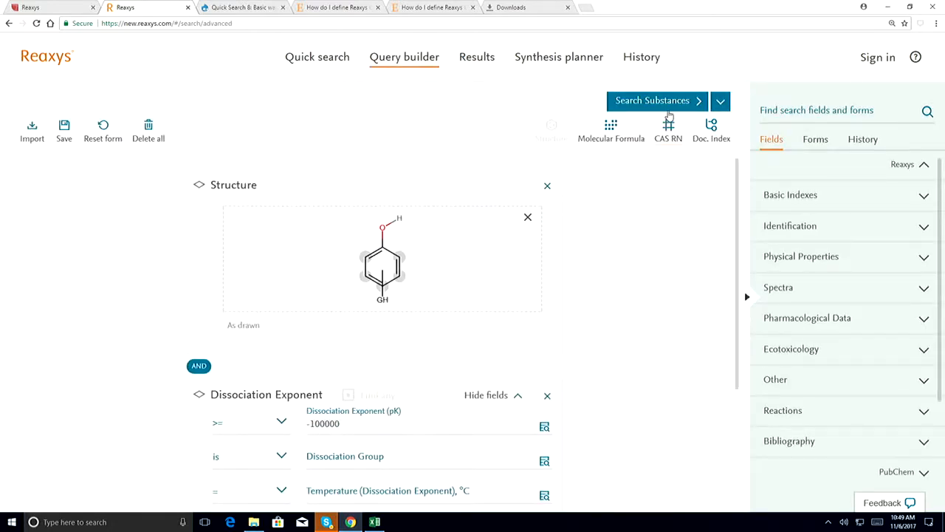
# Search substances with the variable-attachment query and look through the resulting phenols.
pyautogui.click(654, 101)
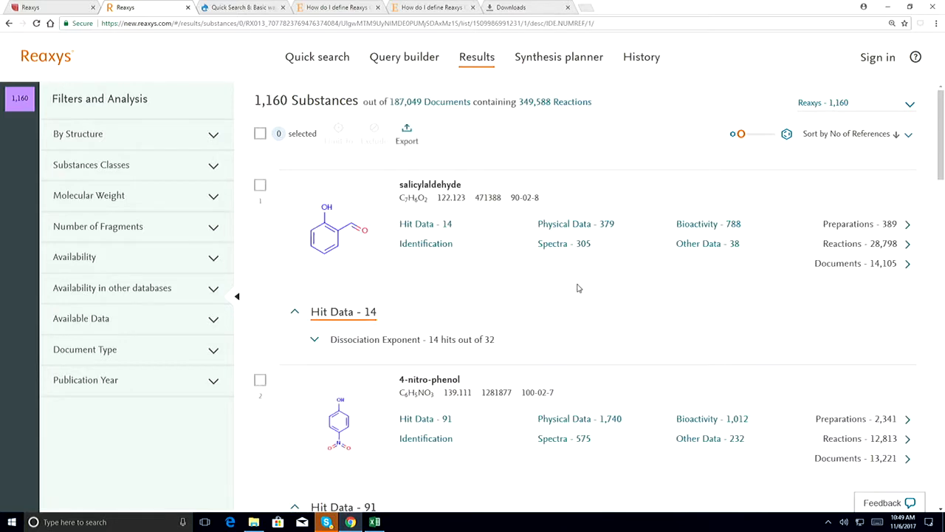
pyautogui.scroll(-5, 391, 258)
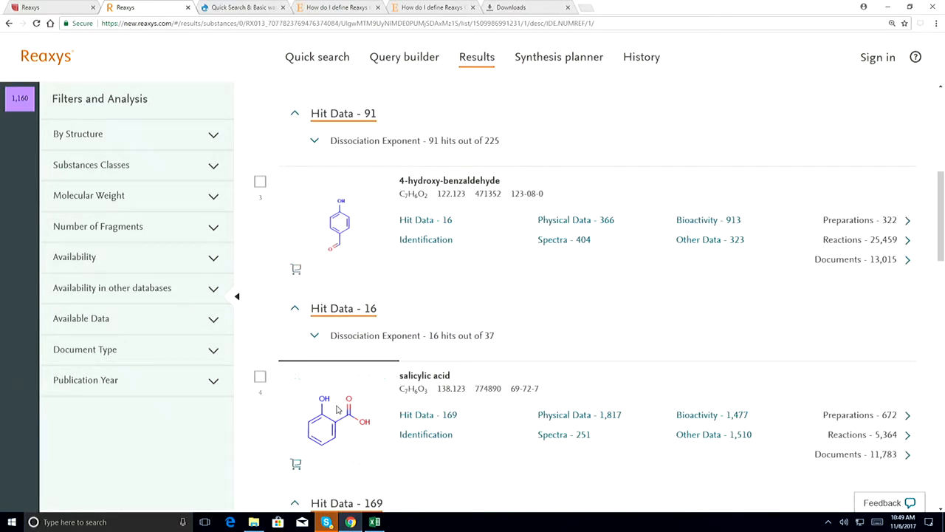
pyautogui.scroll(5, 436, 373)
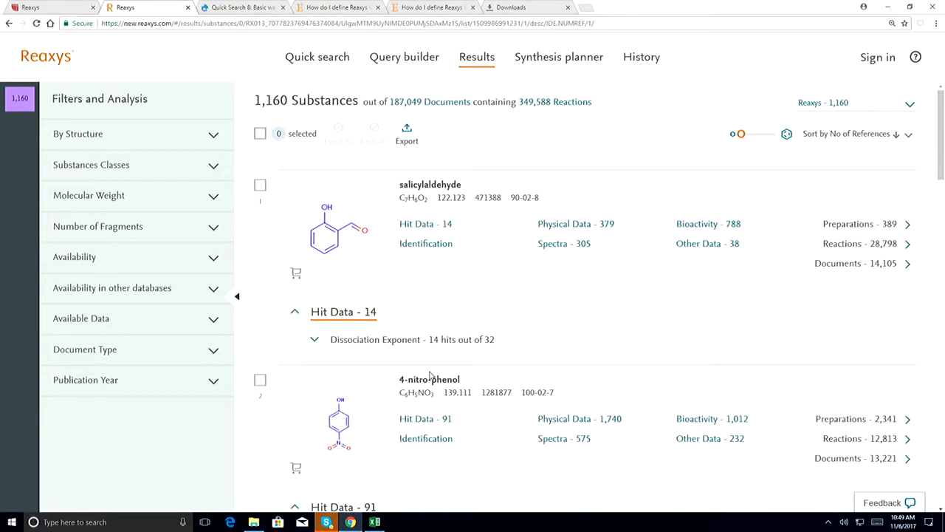
# Reopen the query structure, replace the GH group on the variable attachment with the alkyl generic ALH, and transfer the structure to the query.
pyautogui.click(402, 59)
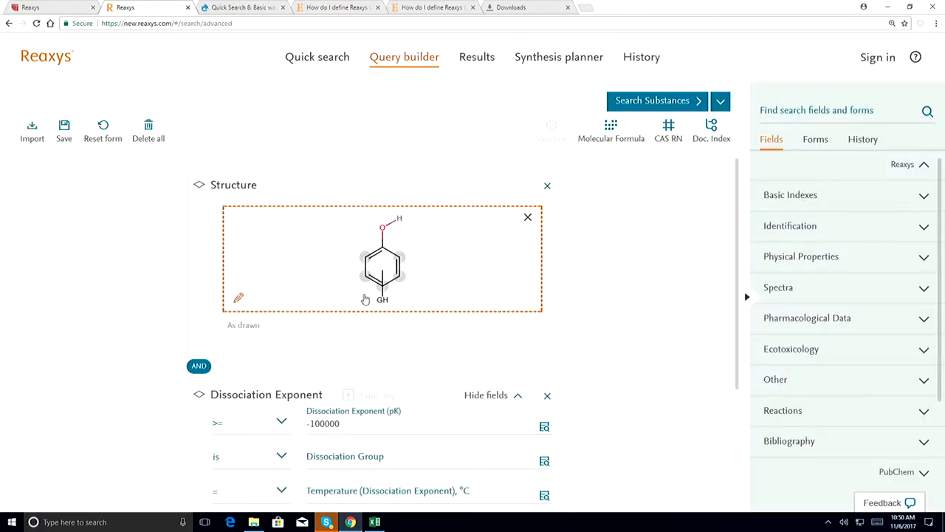
pyautogui.click(473, 274)
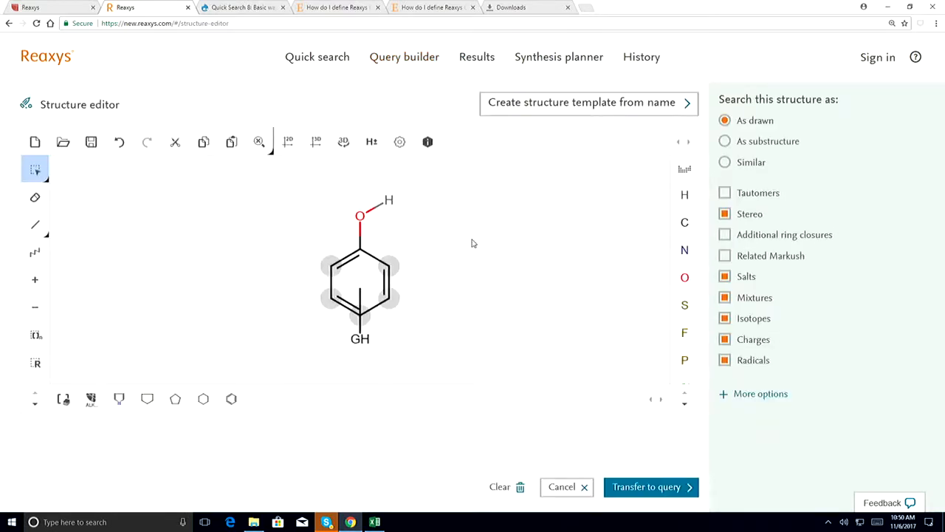
pyautogui.click(91, 401)
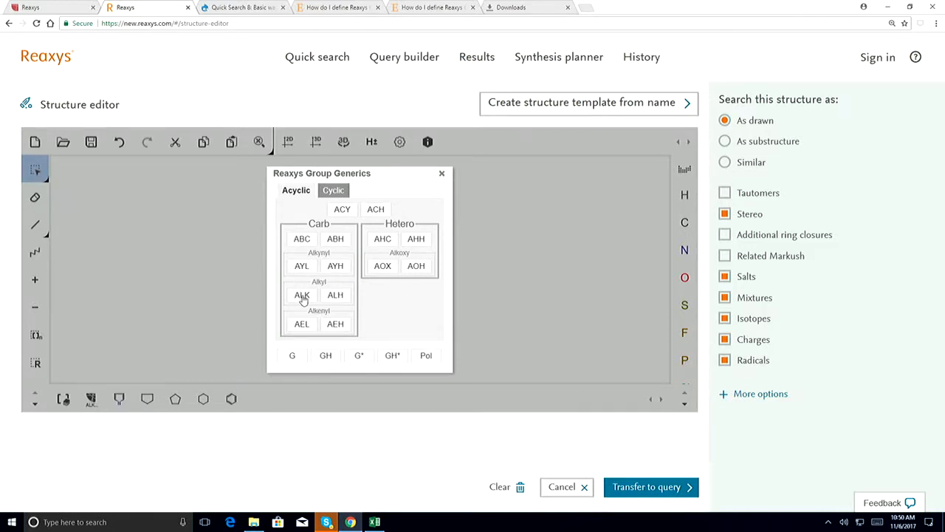
pyautogui.click(336, 295)
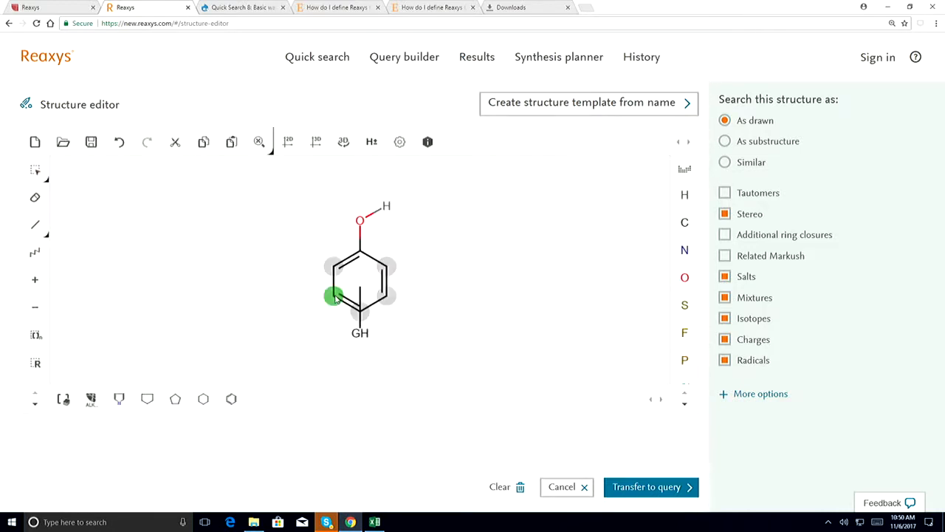
pyautogui.click(360, 334)
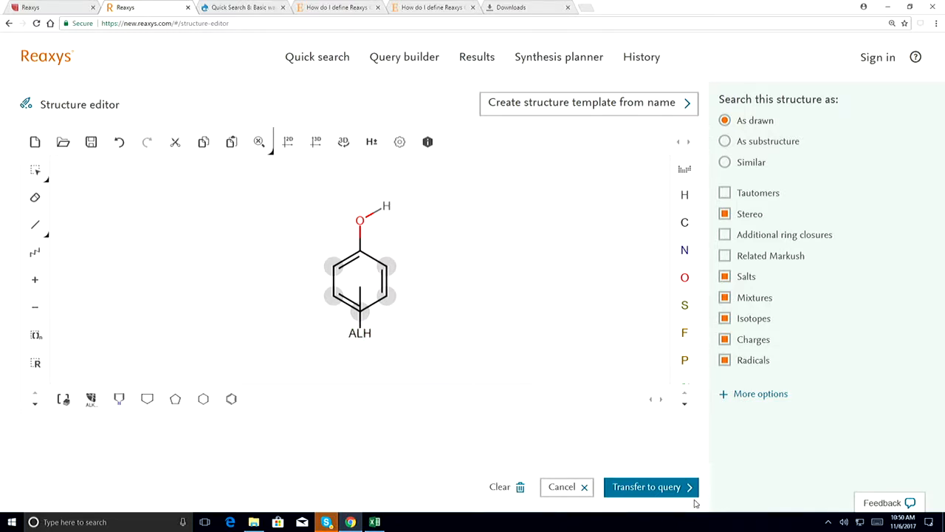
pyautogui.click(644, 488)
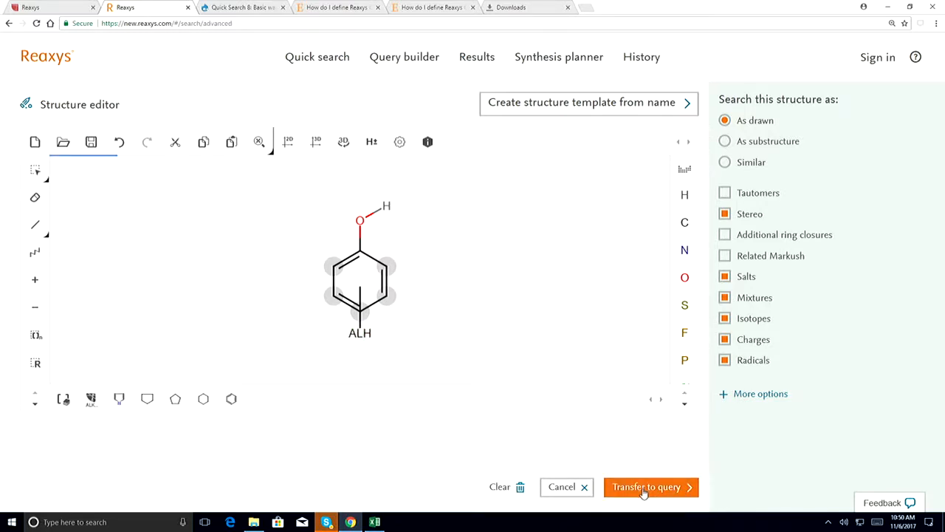
# Search substances with the ALH-substituted phenol query and look through the resulting alkylphenols.
pyautogui.click(654, 103)
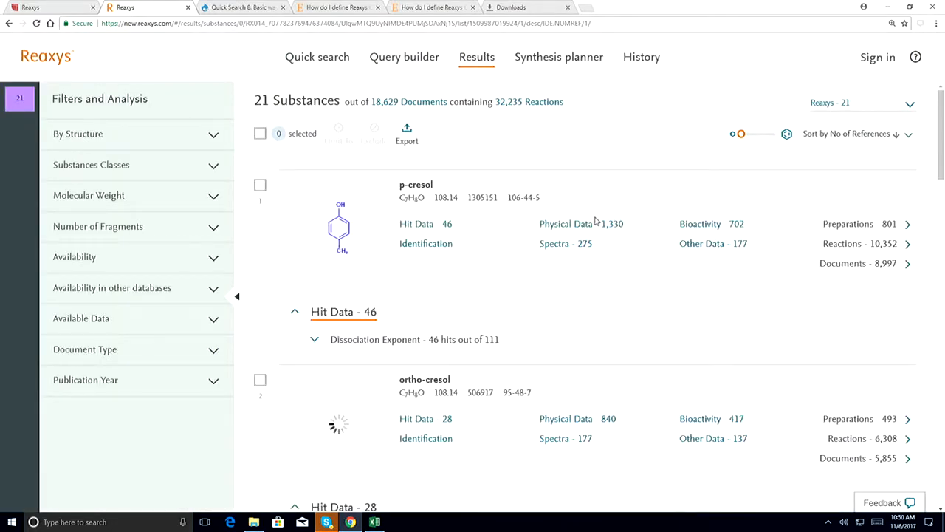
pyautogui.scroll(-2, 534, 238)
pyautogui.scroll(-1, 534, 238)
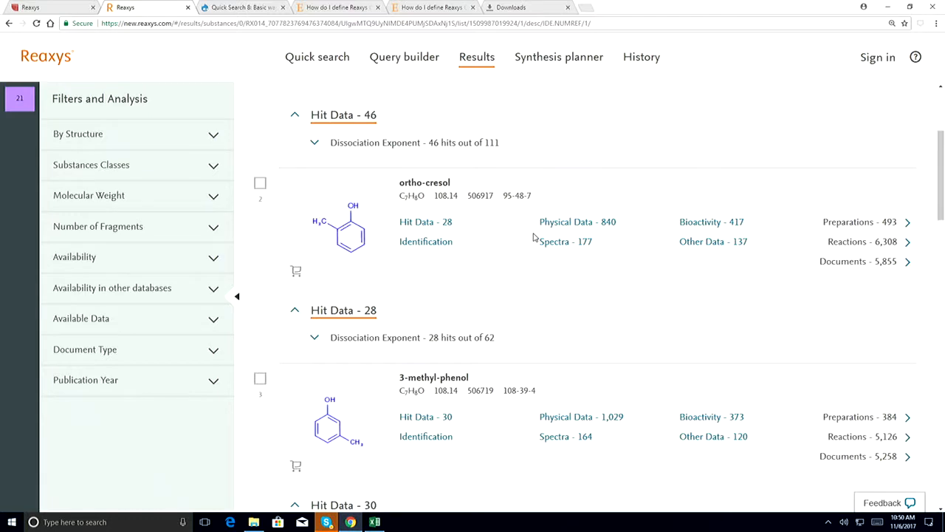
pyautogui.scroll(-3, 534, 238)
pyautogui.scroll(-7, 534, 238)
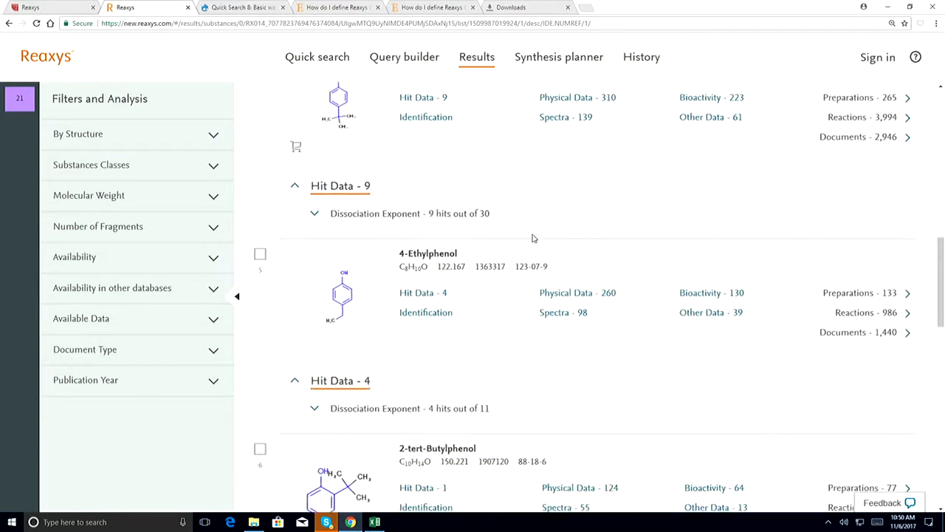
pyautogui.scroll(-3, 533, 238)
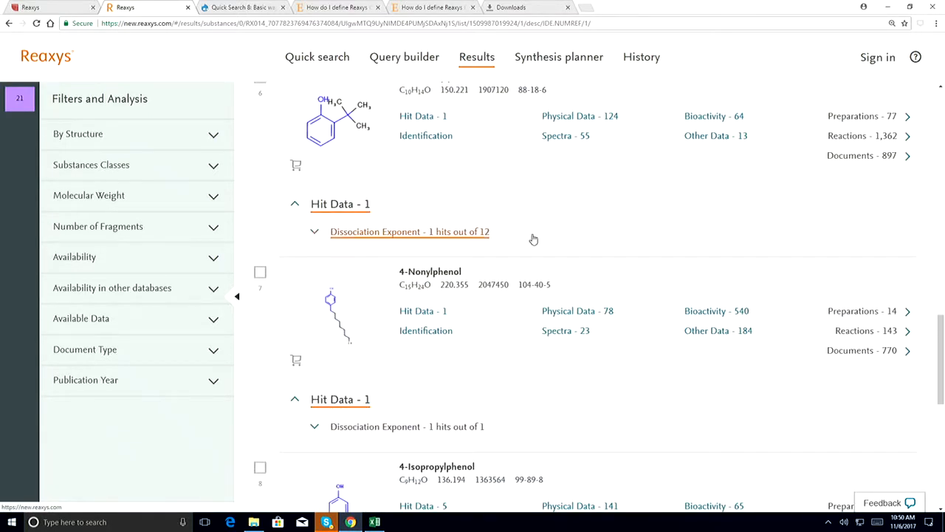
pyautogui.scroll(-1, 384, 399)
pyautogui.scroll(-2, 385, 412)
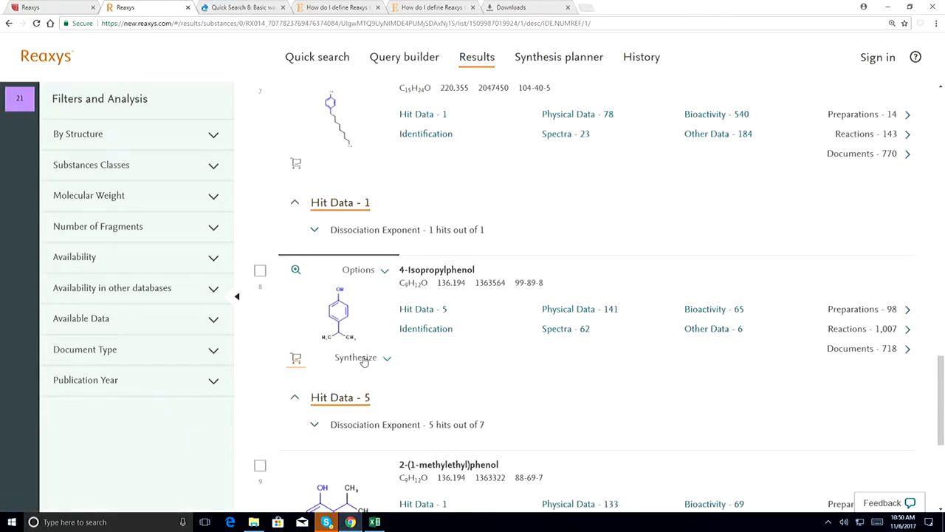
pyautogui.scroll(4, 386, 365)
pyautogui.scroll(14, 542, 229)
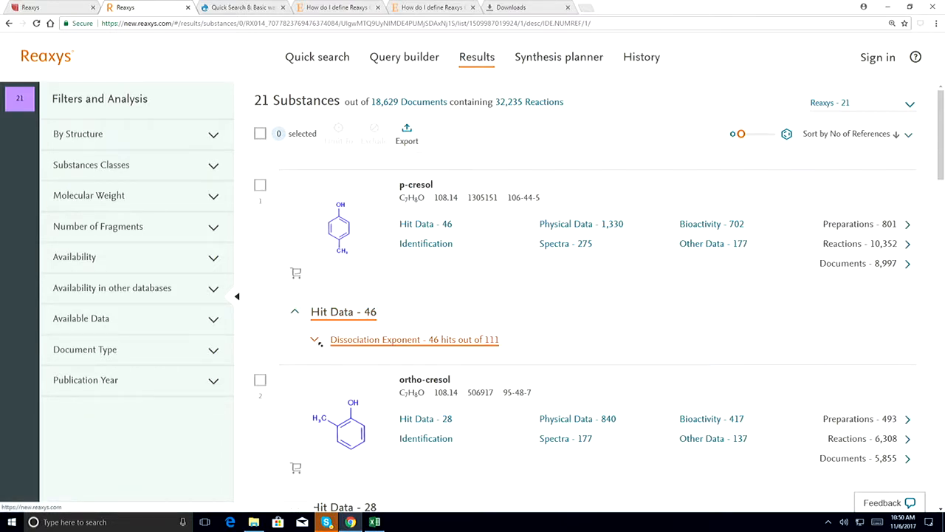
# Expand the Dissociation Exponent hit data for p-cresol and review its pK values, conditions and references.
pyautogui.click(360, 344)
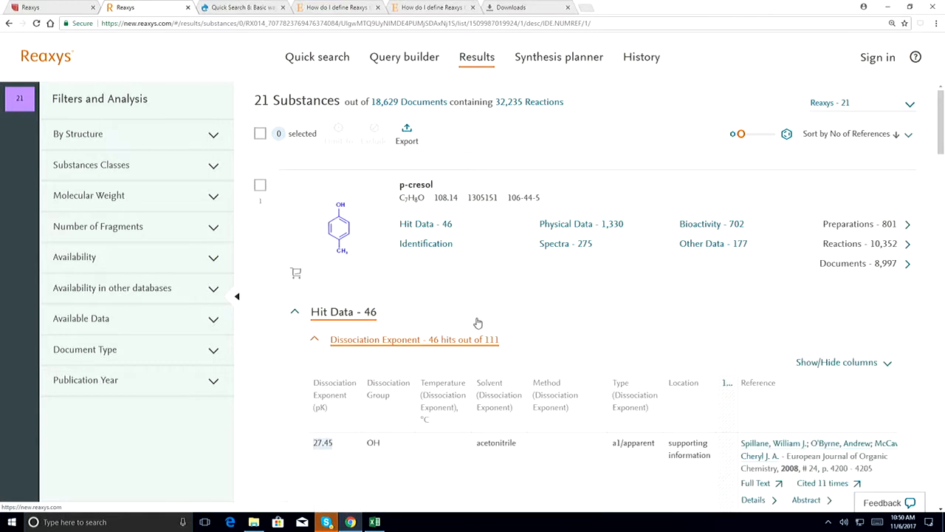
pyautogui.scroll(-2, 477, 321)
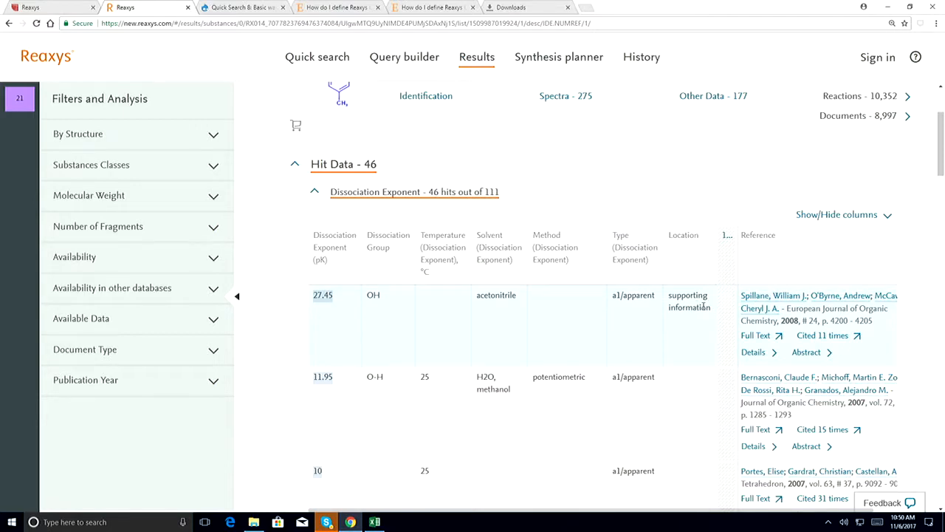
pyautogui.scroll(2, 545, 296)
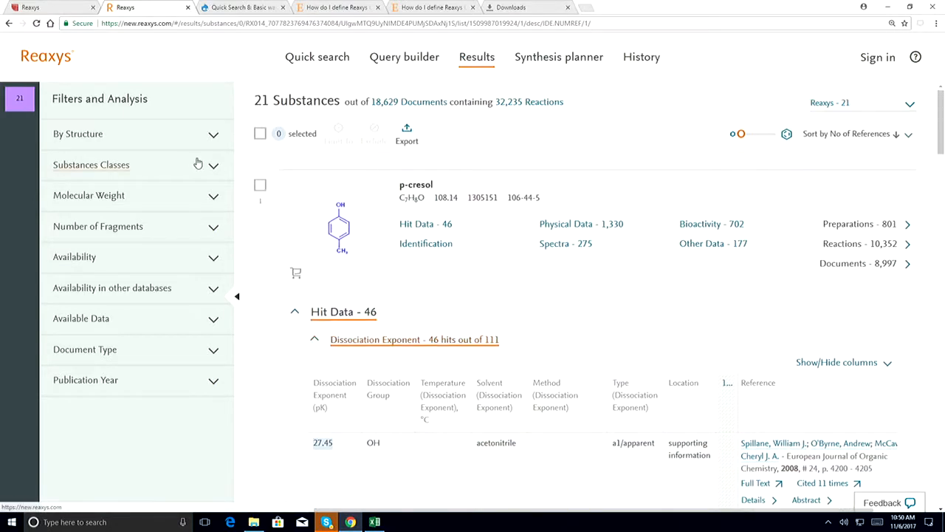
# Limit the results to p-cresol and review the file formats offered for exporting the substance.
pyautogui.click(260, 184)
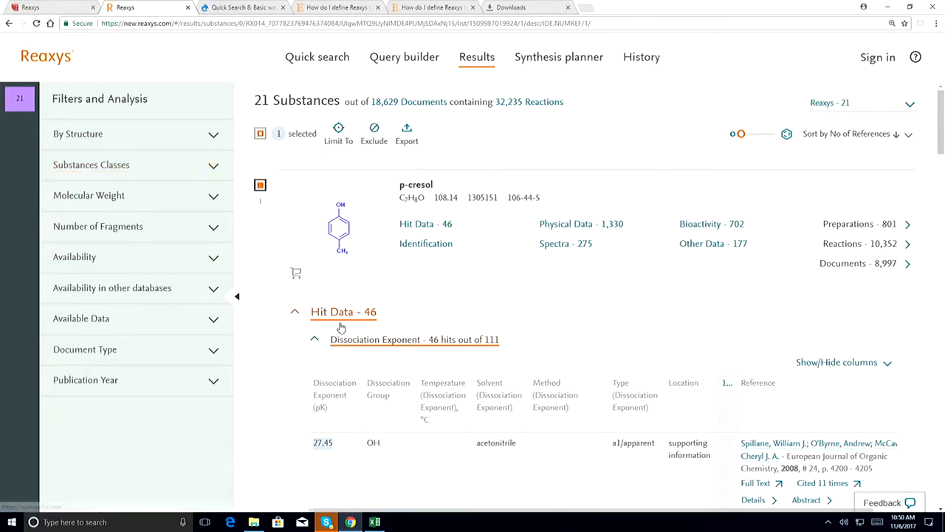
pyautogui.click(337, 140)
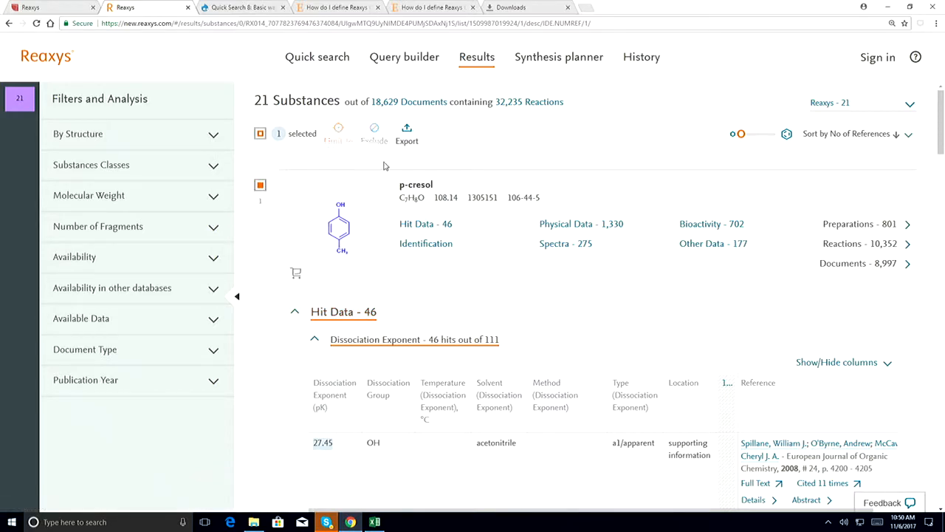
pyautogui.click(405, 139)
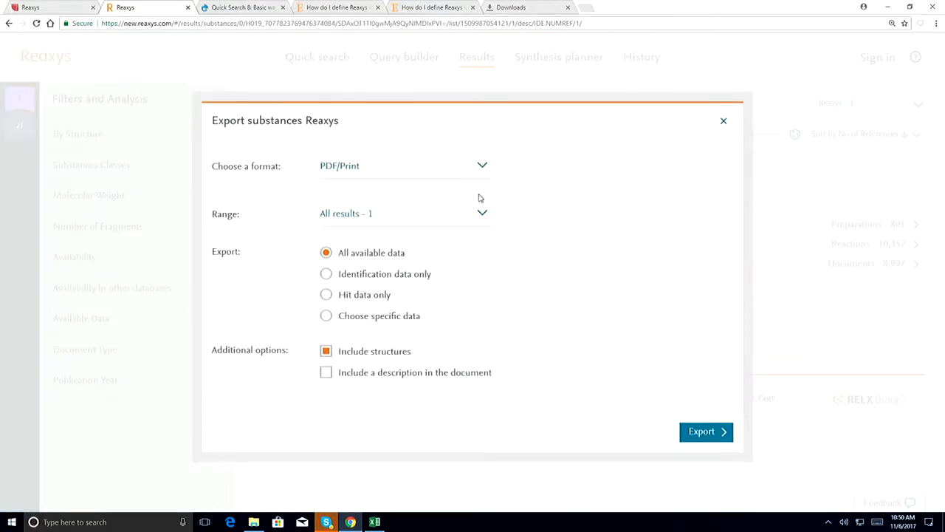
pyautogui.click(481, 166)
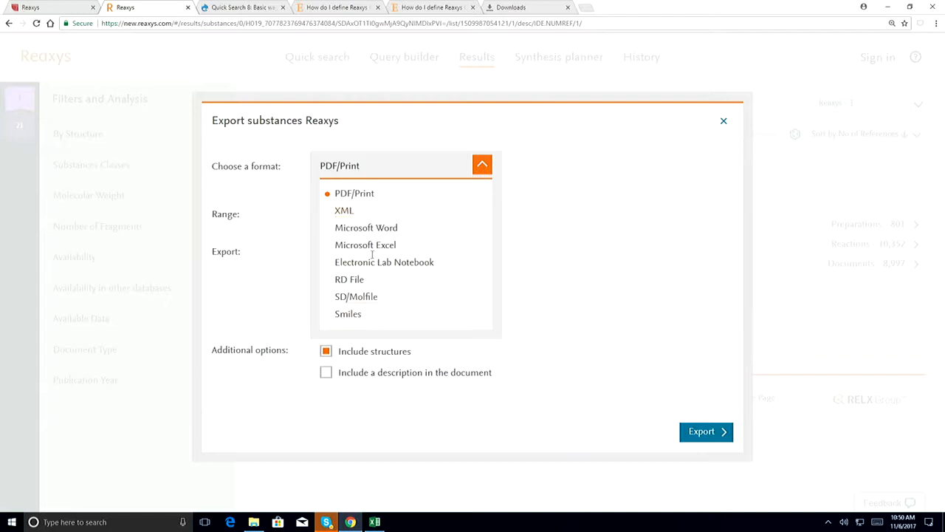
pyautogui.click(686, 273)
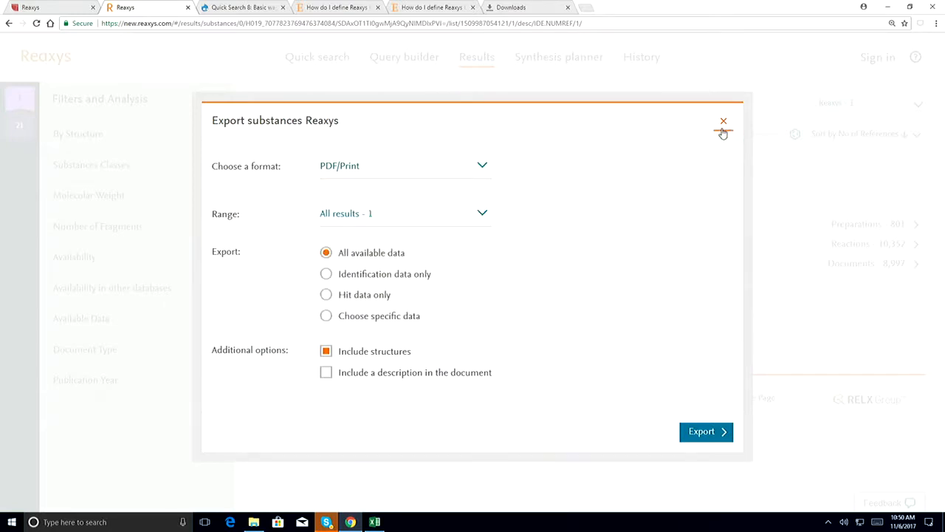